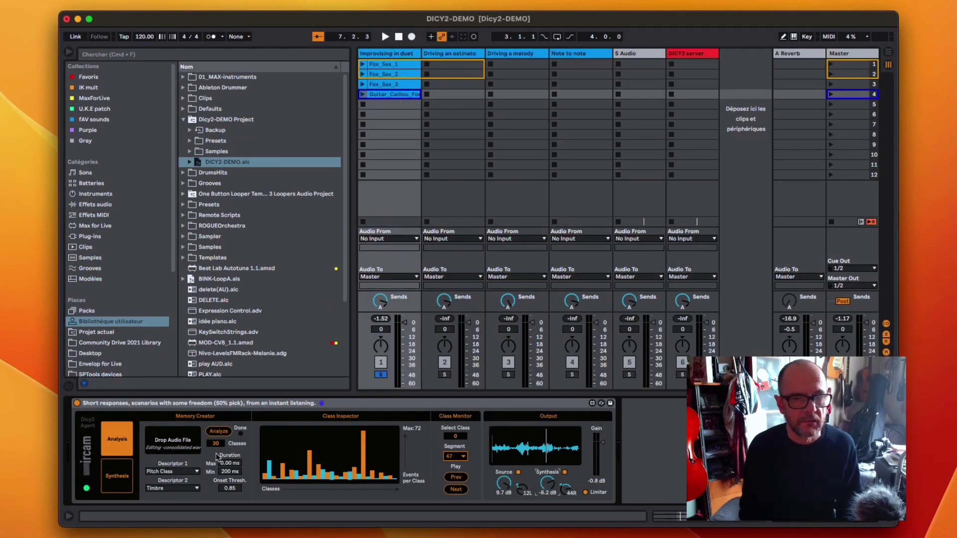
# Step: Look at the Dicy2 device's Synthesis settings, then return to its Analysis settings
pyautogui.click(120, 482)
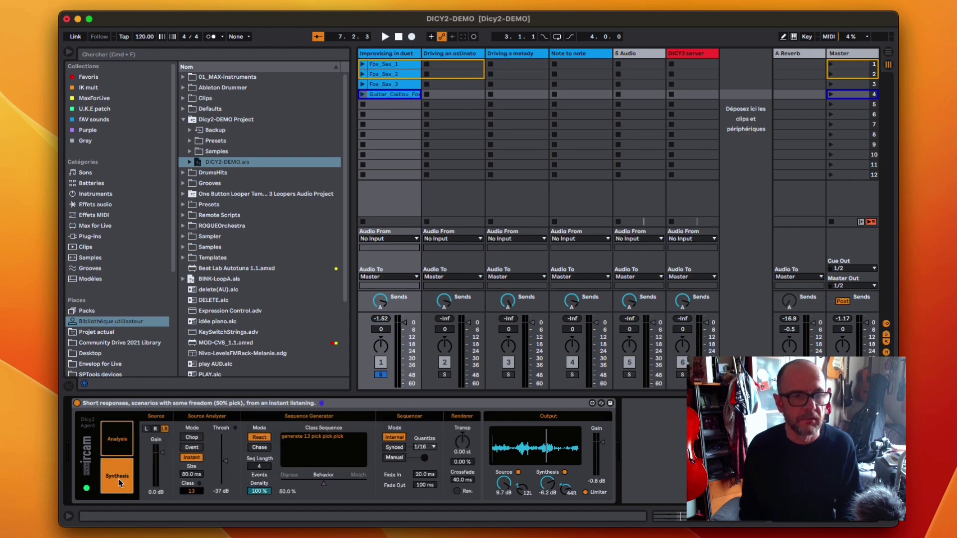
pyautogui.click(119, 443)
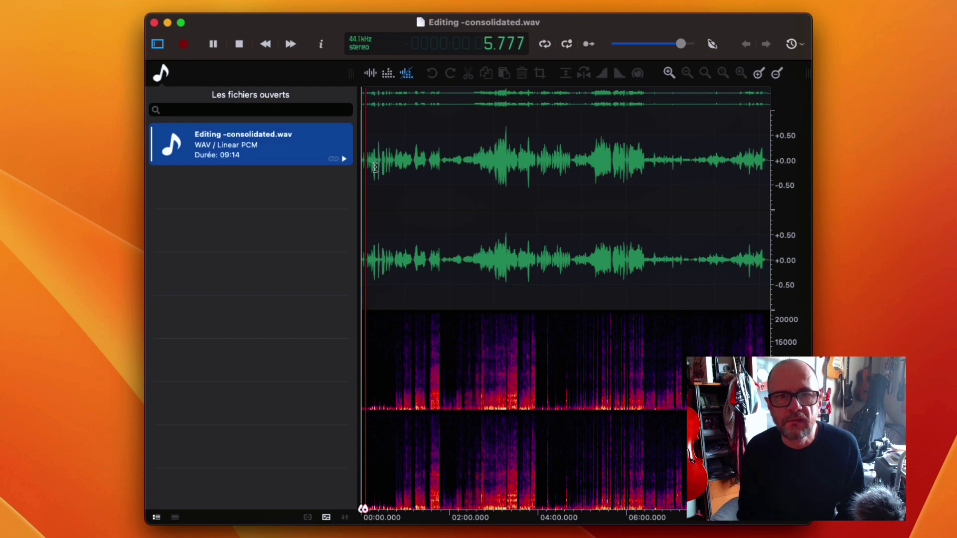
# Step: Jump playback of Editing -consolidated.wav to about 3:02, 6:39 and 8:30, ending near 3:16
pyautogui.click(494, 163)
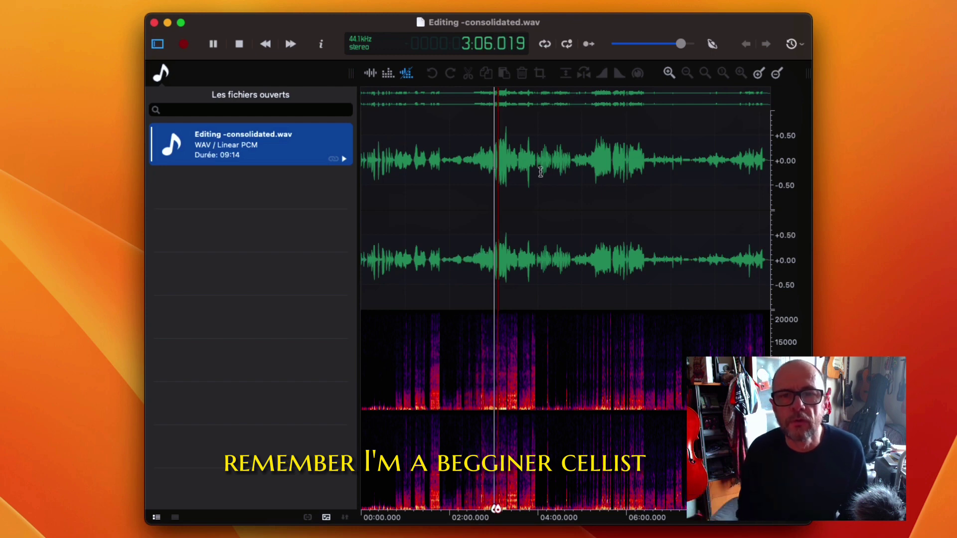
pyautogui.click(603, 166)
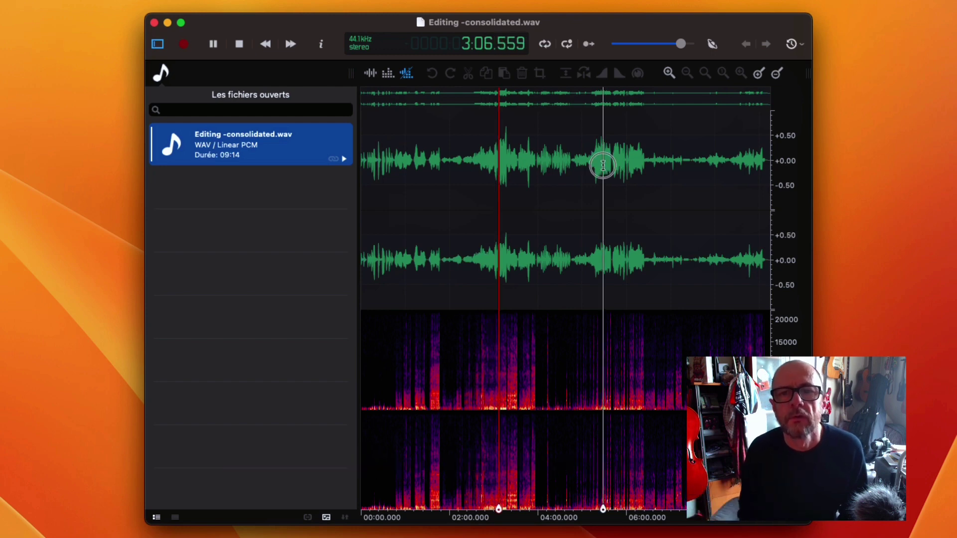
pyautogui.click(655, 164)
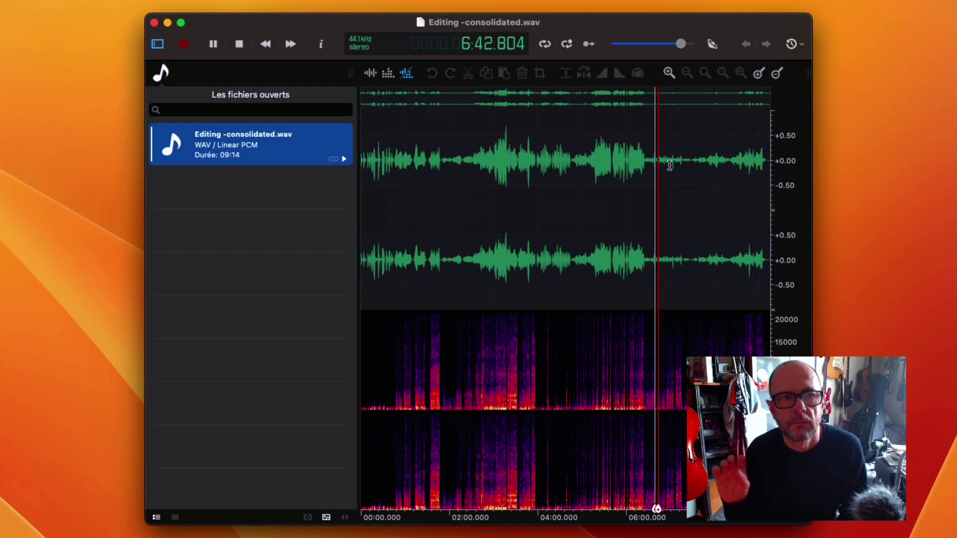
pyautogui.click(737, 164)
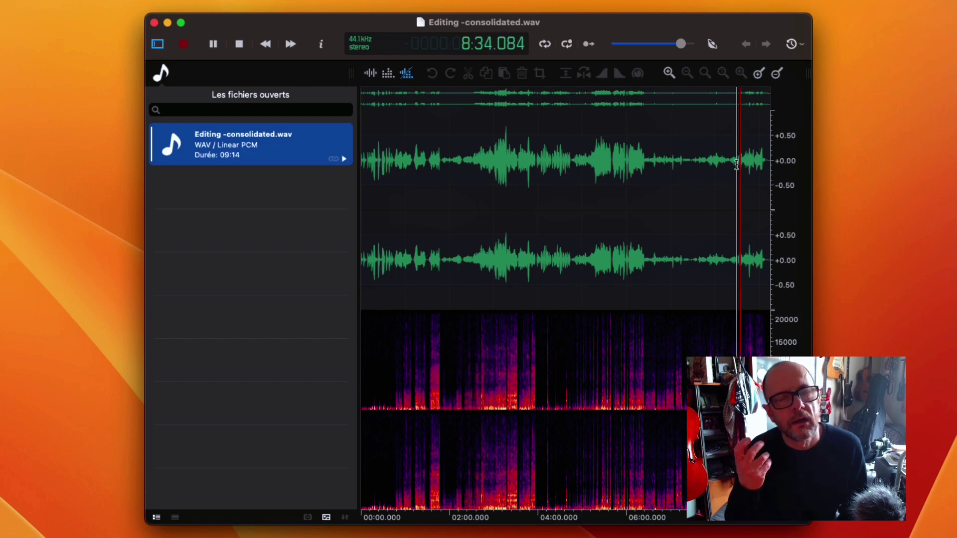
pyautogui.click(516, 169)
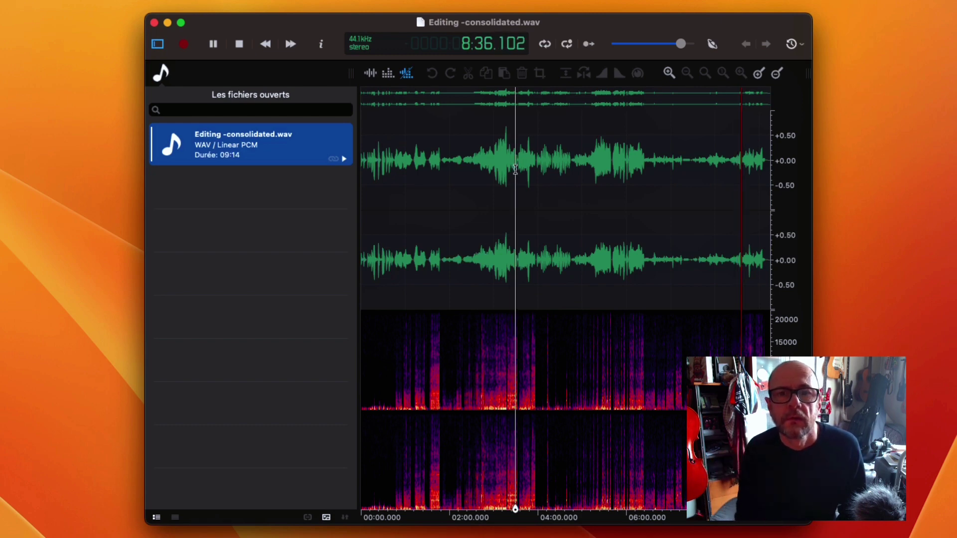
pyautogui.click(506, 172)
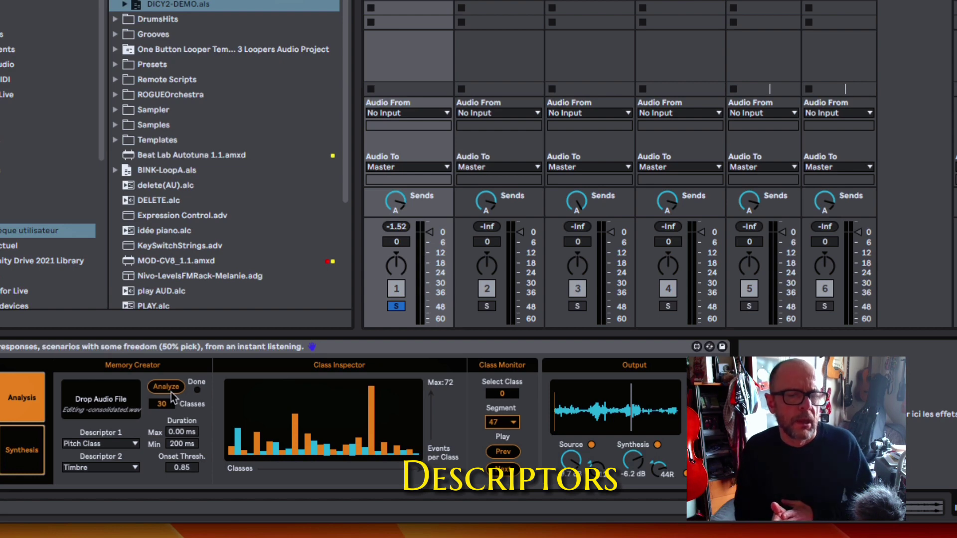
# Step: Keep Pitch Class as Descriptor 1 and Timbre as Descriptor 2 on the Dicy2 agent
pyautogui.click(118, 445)
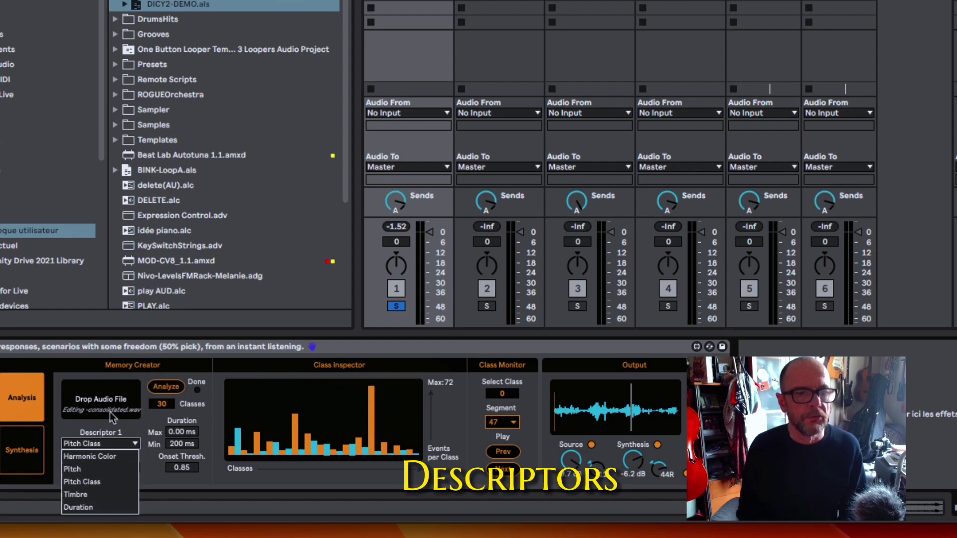
pyautogui.click(59, 427)
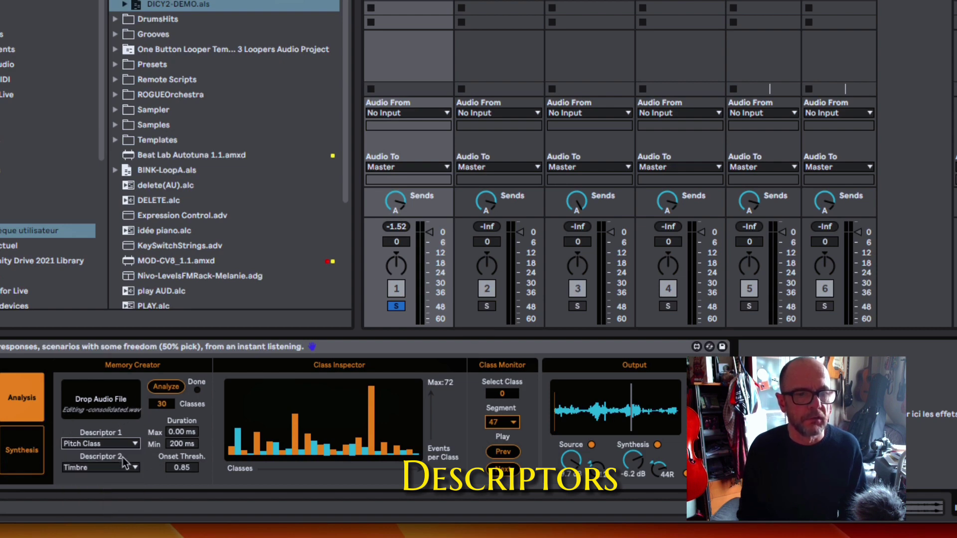
pyautogui.click(111, 469)
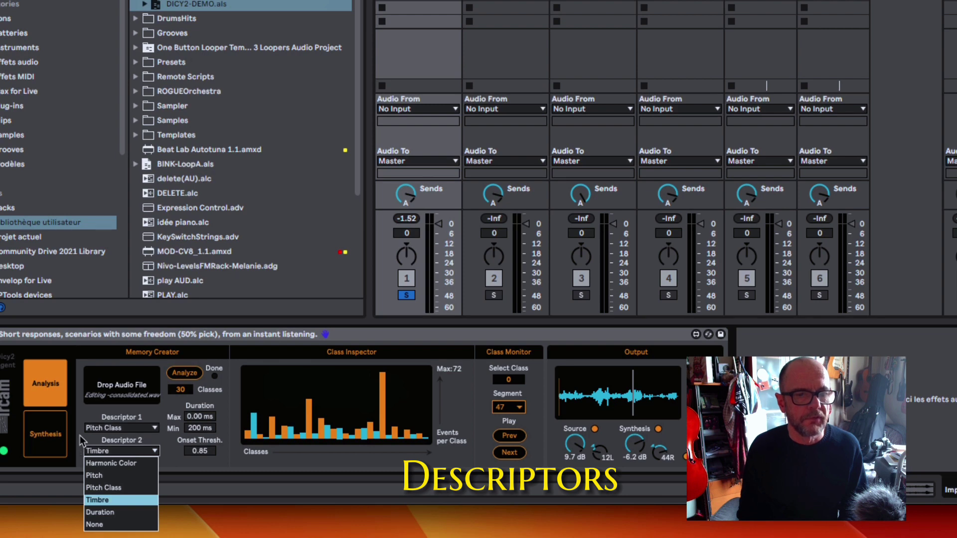
pyautogui.click(81, 443)
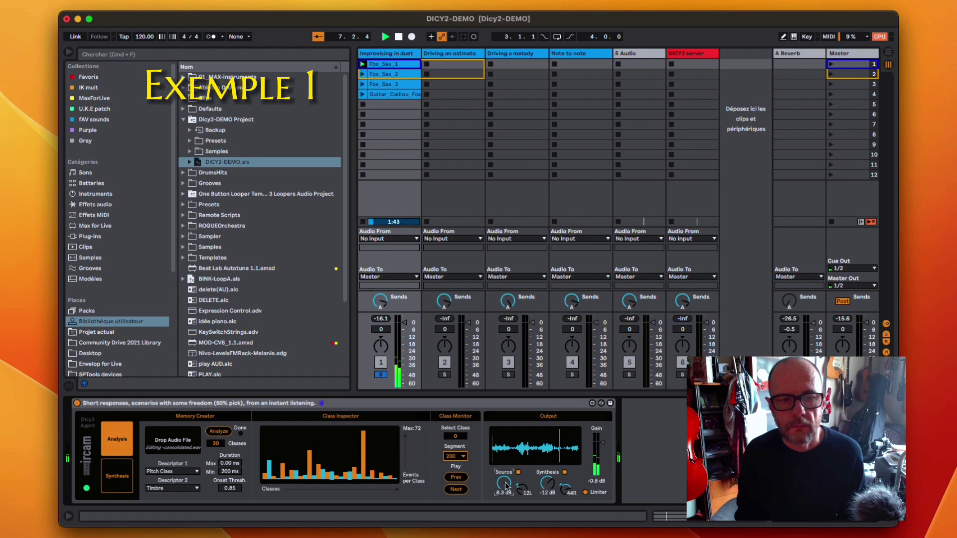
# Step: Raise the Output section's Synthesis dial from -12 dB to about -0.7 dB
pyautogui.moveTo(557, 496); pyautogui.dragTo(551, 486)
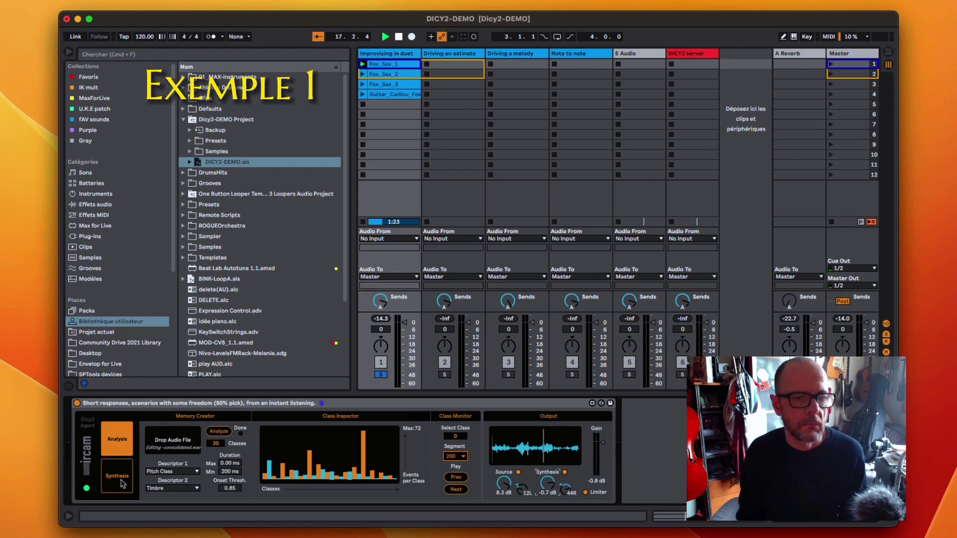
# Step: Show the Dicy2 Synthesis settings and lower the Thresh slider from -37 dB to -38 dB
pyautogui.click(123, 480)
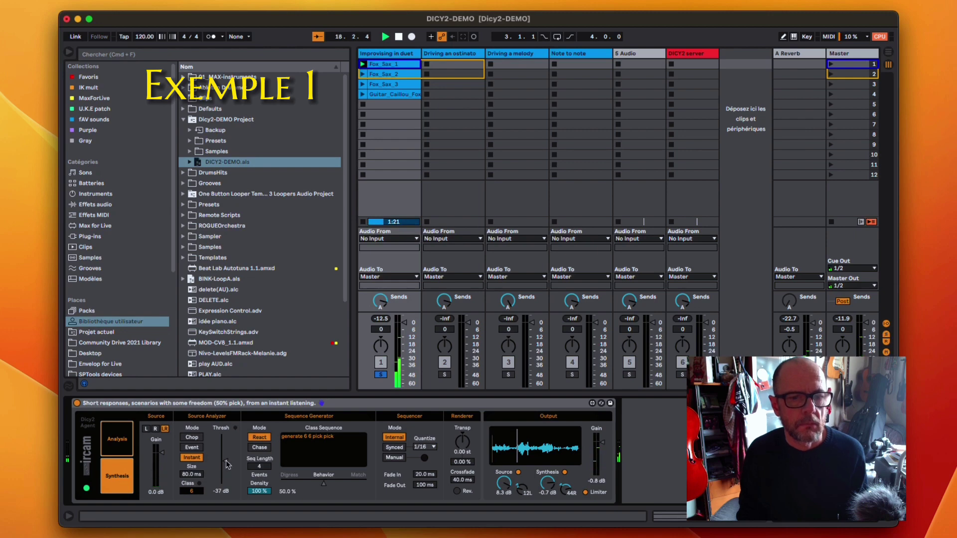
pyautogui.moveTo(226, 464); pyautogui.dragTo(226, 464)
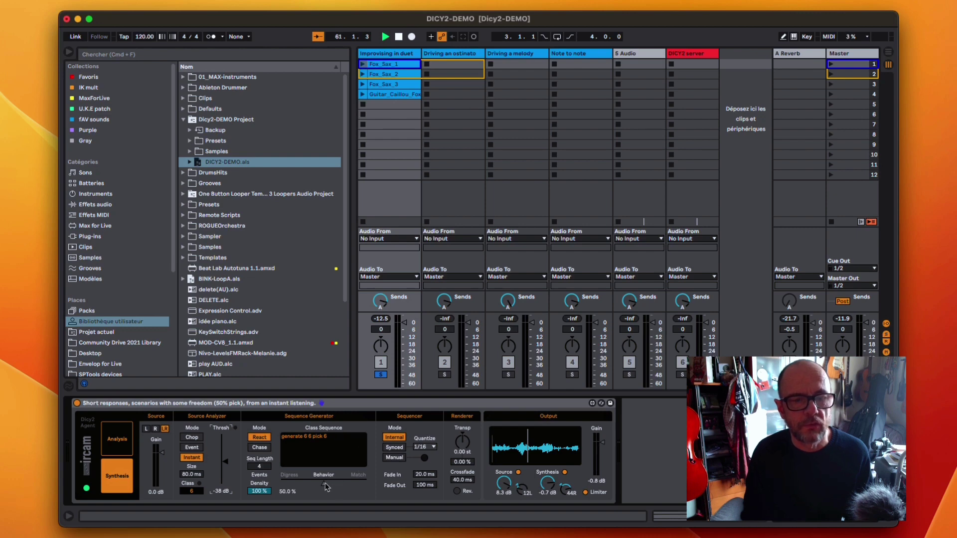
# Step: Set the Behavior slider to 64.6% and launch the Fox_Sax_2 clip
pyautogui.moveTo(327, 487); pyautogui.dragTo(340, 482)
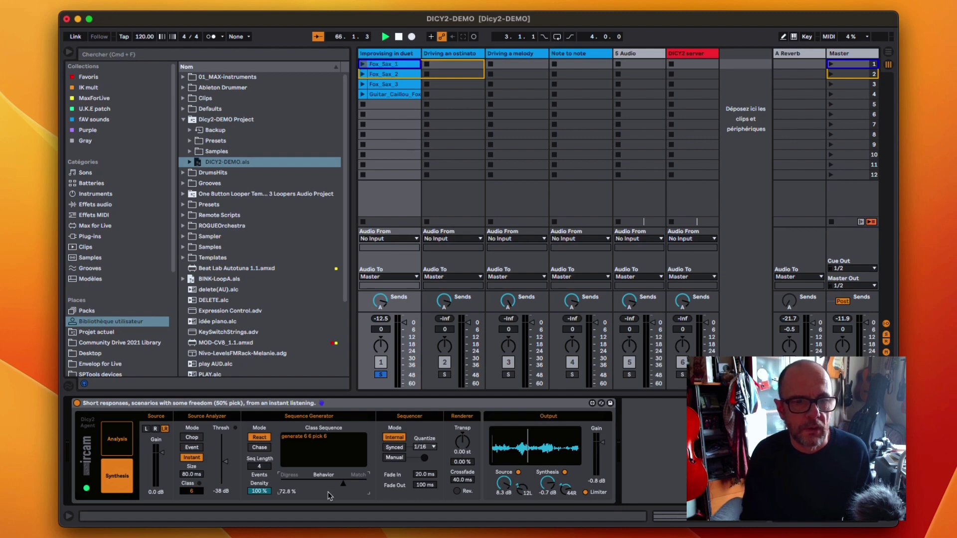
pyautogui.moveTo(343, 484)
pyautogui.mouseDown()
pyautogui.moveTo(307, 483)
pyautogui.moveTo(337, 484)
pyautogui.mouseUp()
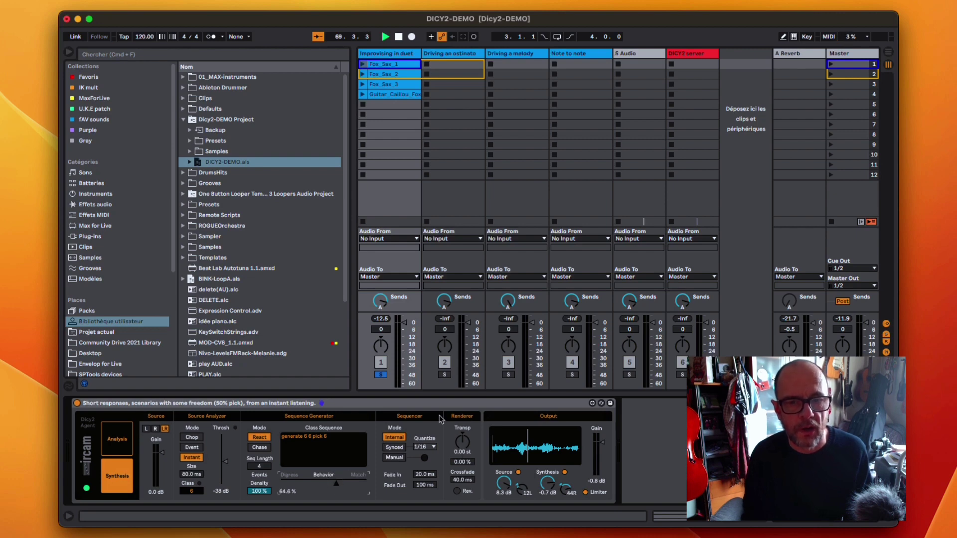
pyautogui.click(362, 74)
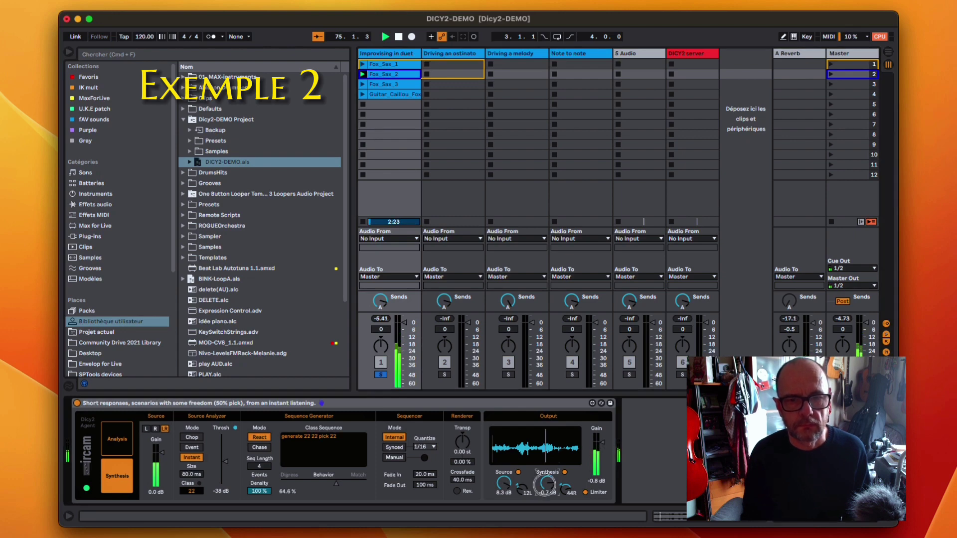
# Step: Set Synthesis gain to 6.2 dB, Source gain to -1.4 dB and the Source pan to 20L
pyautogui.moveTo(547, 484); pyautogui.dragTo(500, 500)
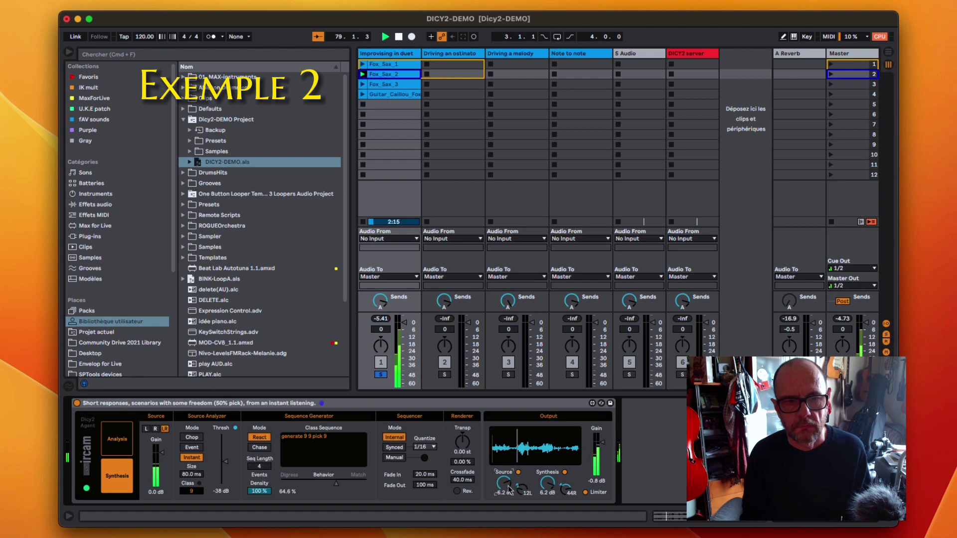
pyautogui.moveTo(509, 490); pyautogui.dragTo(509, 490)
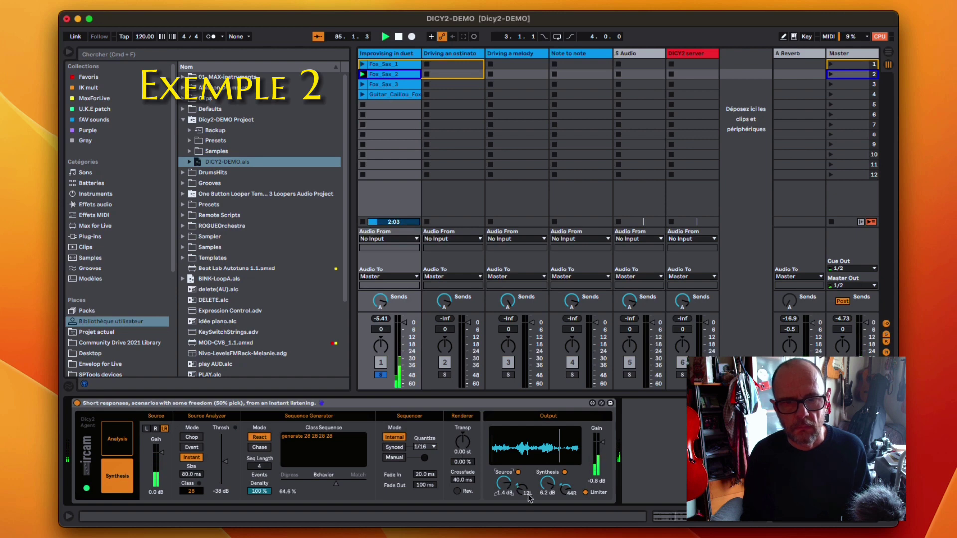
pyautogui.moveTo(519, 491); pyautogui.dragTo(521, 490)
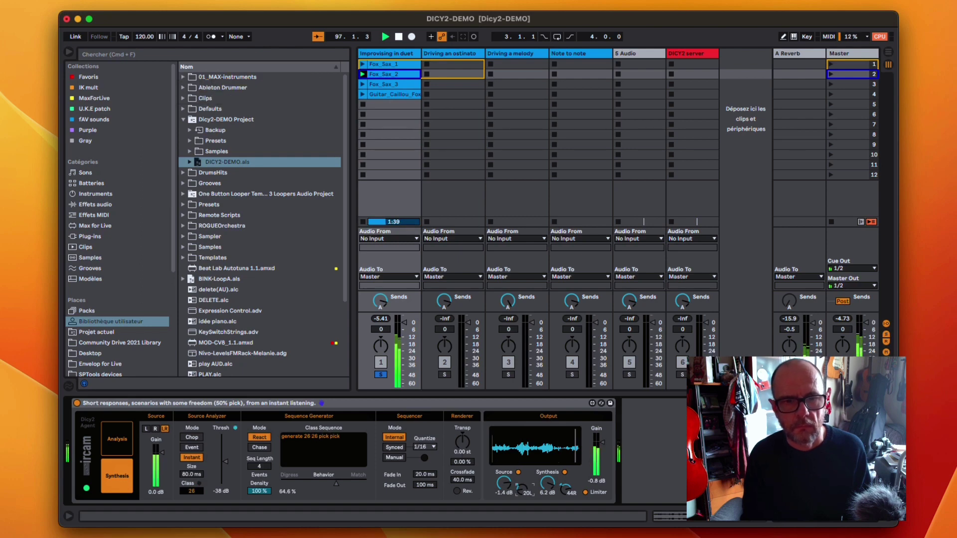
# Step: Drag Behavior toward digression to about 28%, then stop the Fox_Sax_2 clip on track 1
pyautogui.moveTo(336, 484); pyautogui.dragTo(356, 487)
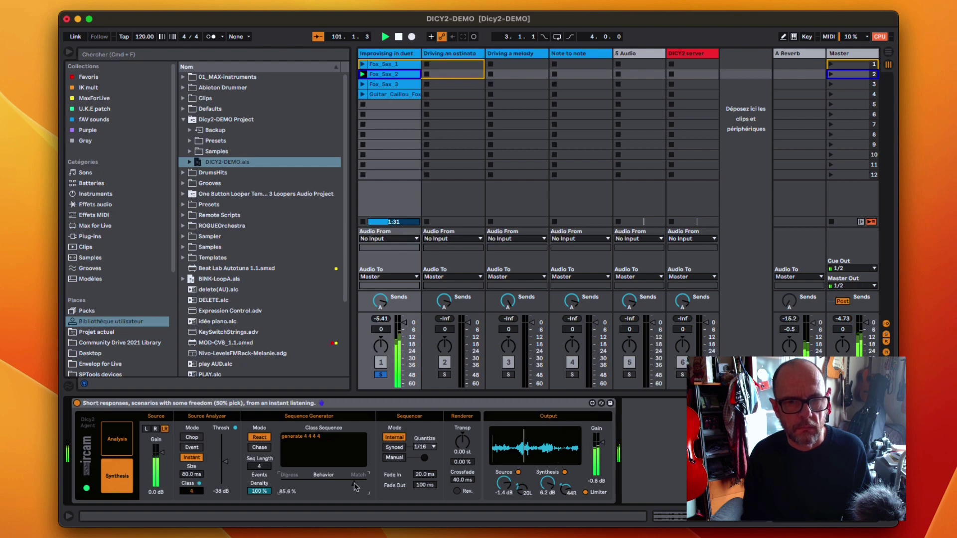
pyautogui.click(354, 484)
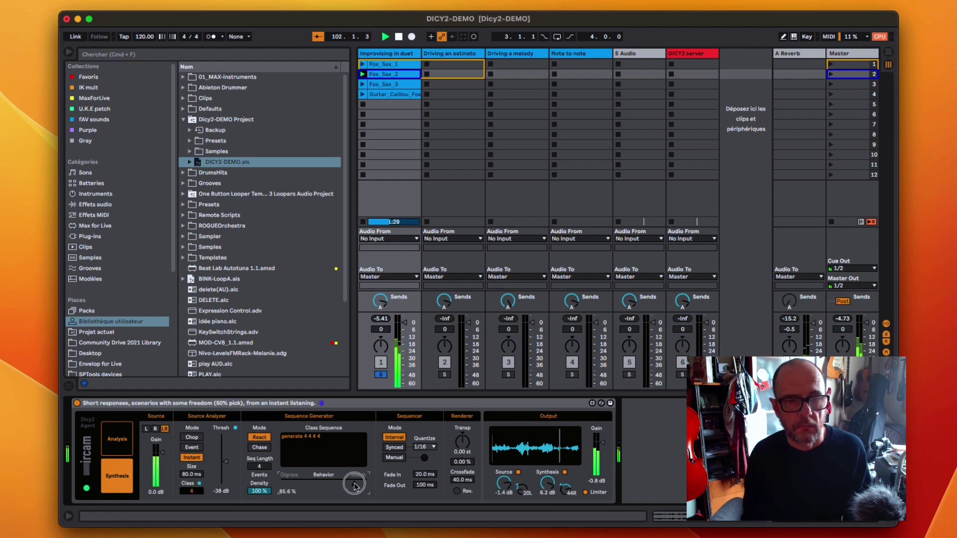
pyautogui.moveTo(354, 483); pyautogui.dragTo(304, 483)
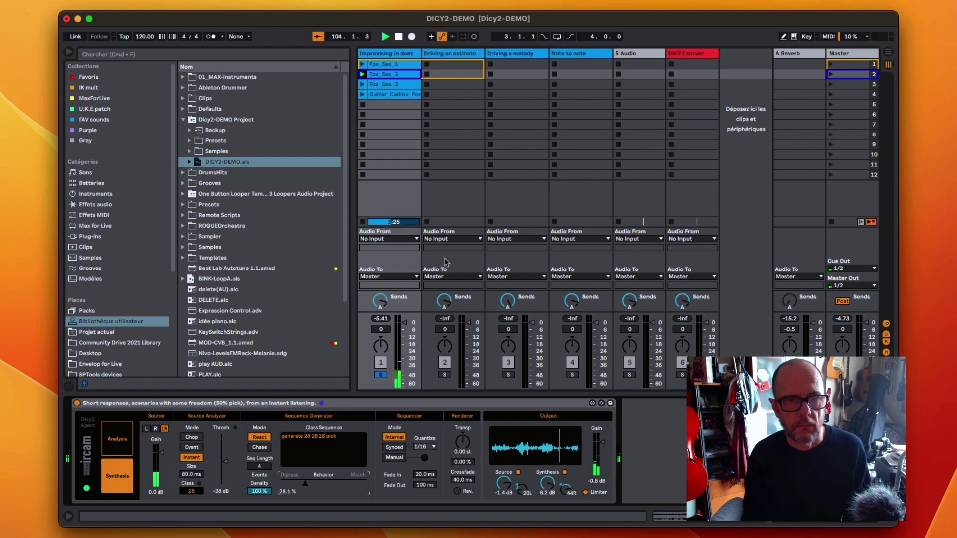
pyautogui.click(362, 106)
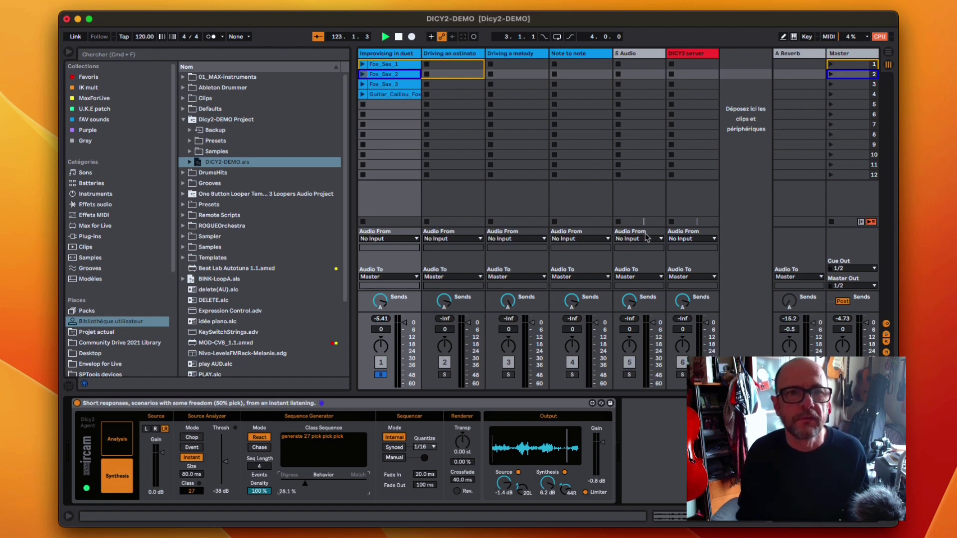
# Step: Launch Fox_Sax_3, lower Synthesis gain to -4.9 dB, and settle Behavior at 47.1%
pyautogui.click(362, 85)
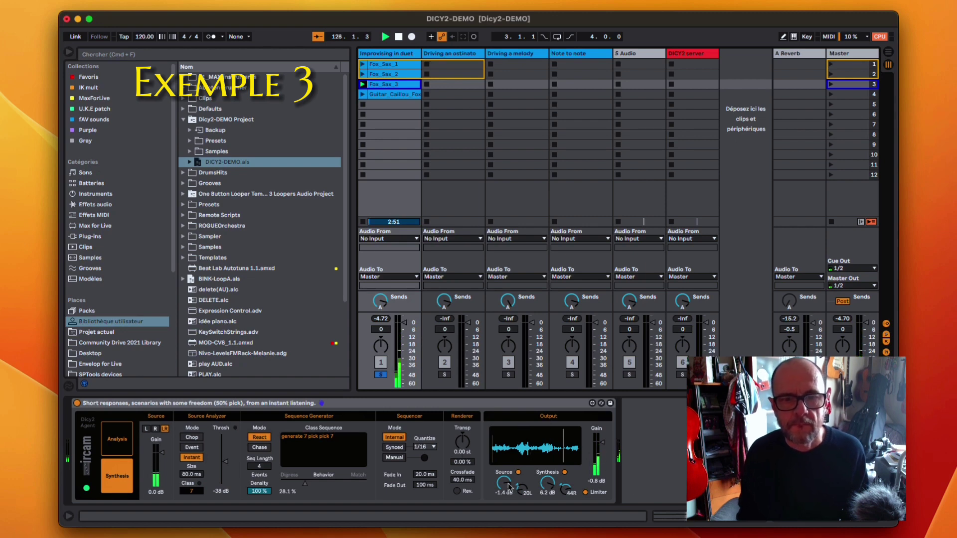
pyautogui.moveTo(547, 485)
pyautogui.mouseDown()
pyautogui.moveTo(547, 502)
pyautogui.moveTo(505, 487)
pyautogui.moveTo(547, 489)
pyautogui.moveTo(547, 498)
pyautogui.mouseUp()
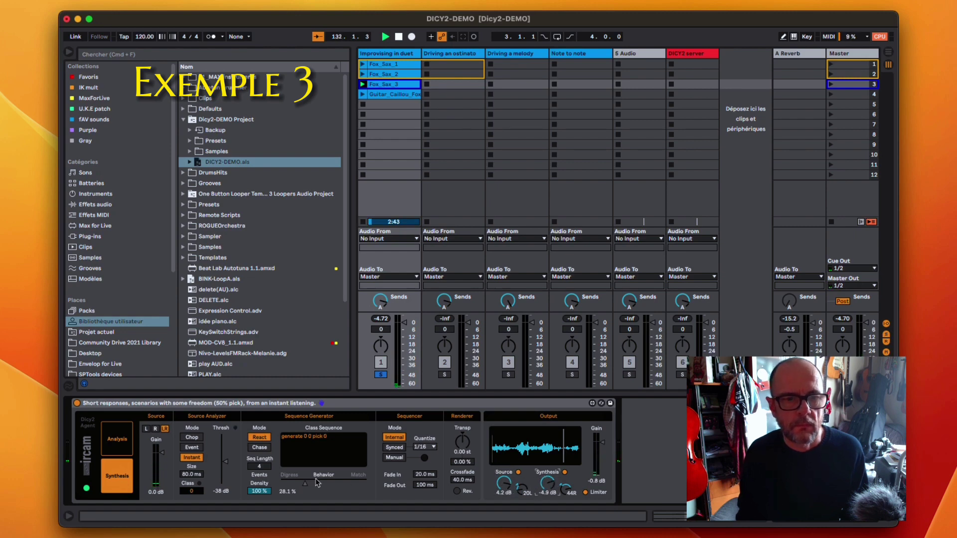
pyautogui.moveTo(305, 484); pyautogui.dragTo(301, 484)
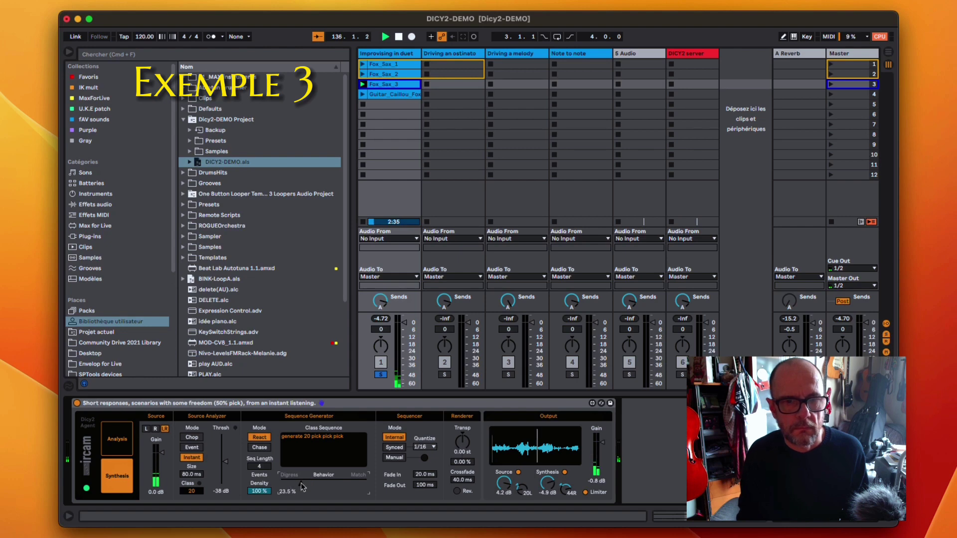
pyautogui.moveTo(300, 484); pyautogui.dragTo(334, 484)
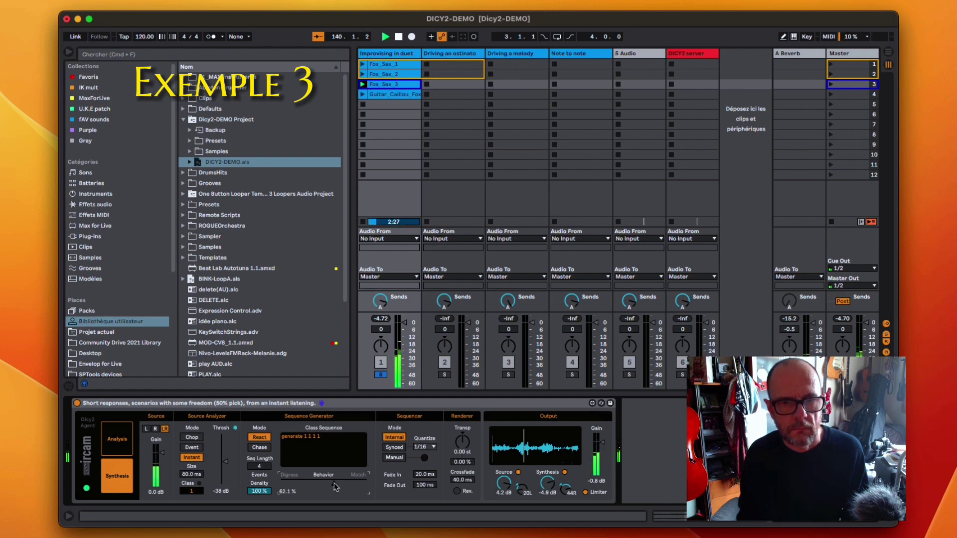
pyautogui.moveTo(335, 487); pyautogui.dragTo(321, 484)
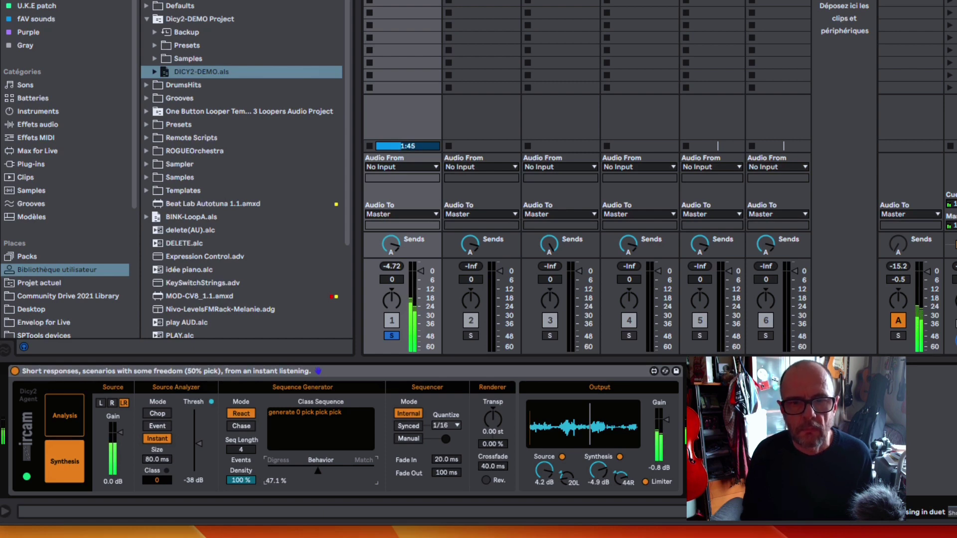
# Step: Set Behavior to 86.9% and lower the Synthesis gain to -13 dB
pyautogui.scroll(4, 601, 471)
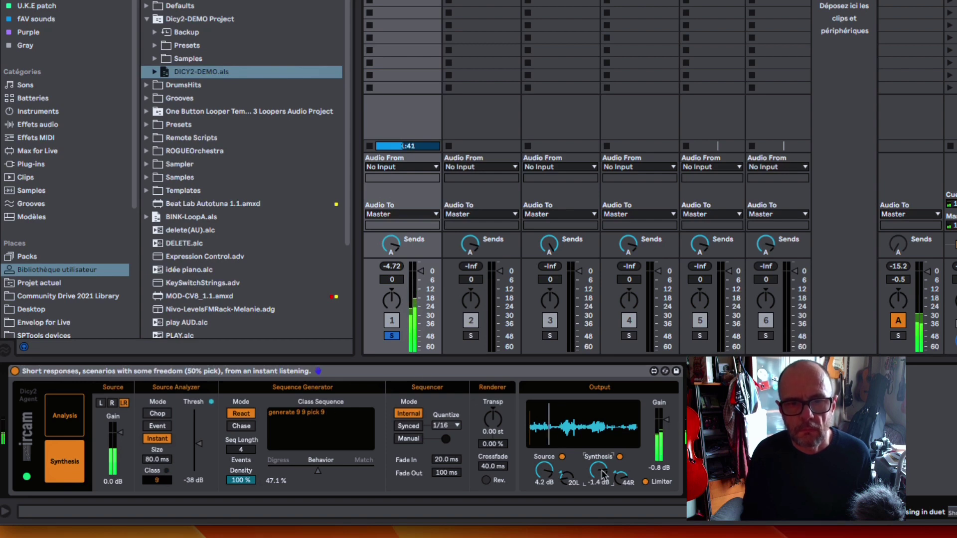
pyautogui.click(331, 473)
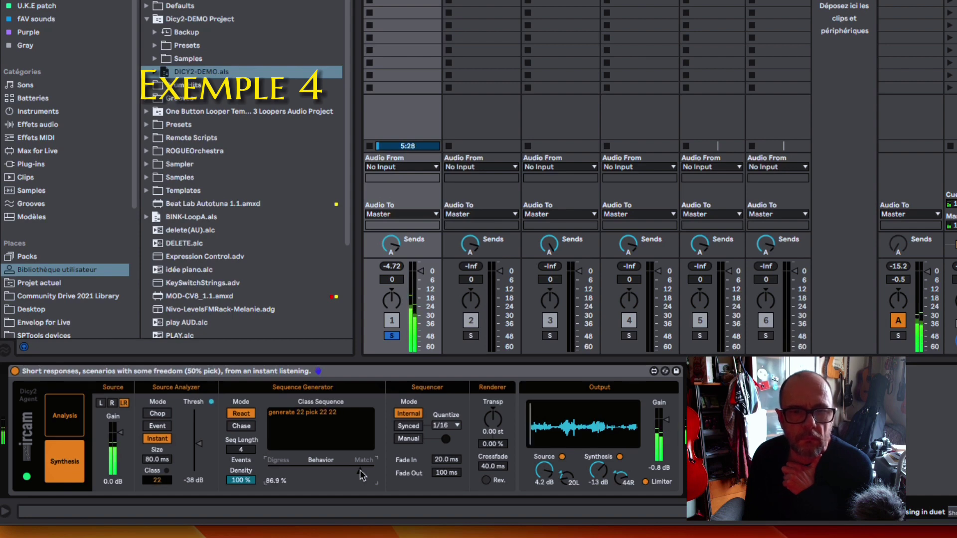
# Step: Raise Dicy2's Output Synthesis to 0 dB and move Behavior back toward the middle (about 57.8%)
pyautogui.scroll(7, 598, 473)
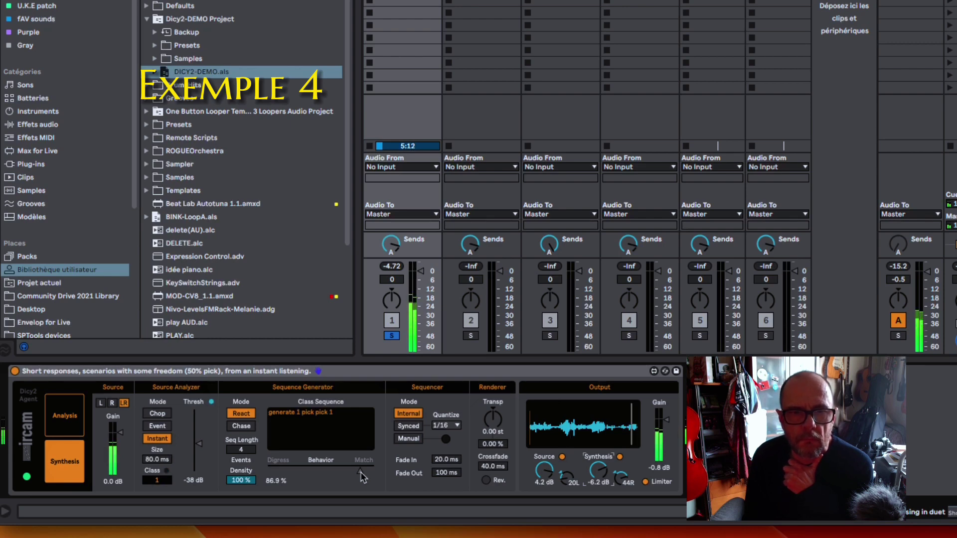
pyautogui.moveTo(360, 472); pyautogui.dragTo(289, 474)
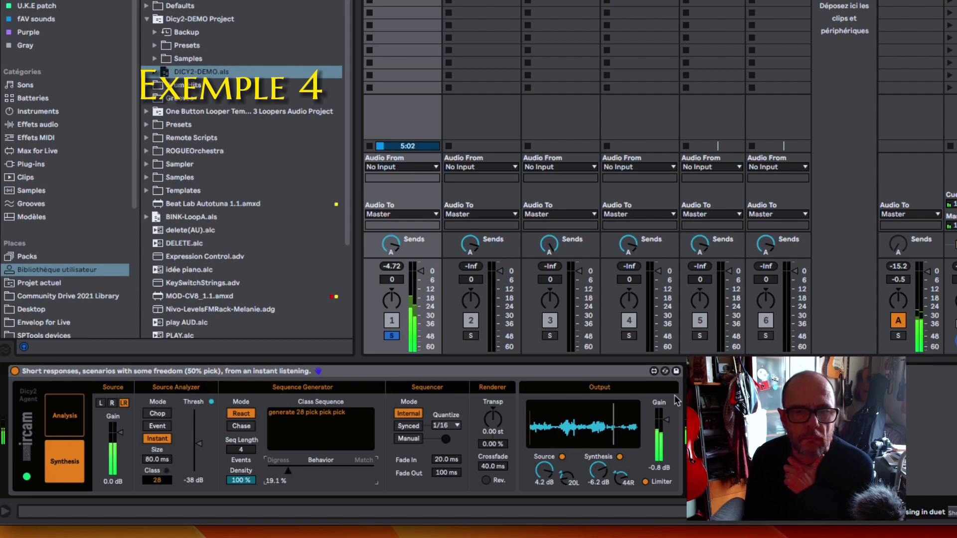
pyautogui.moveTo(602, 472); pyautogui.dragTo(601, 452)
pyautogui.moveTo(289, 471); pyautogui.dragTo(340, 474)
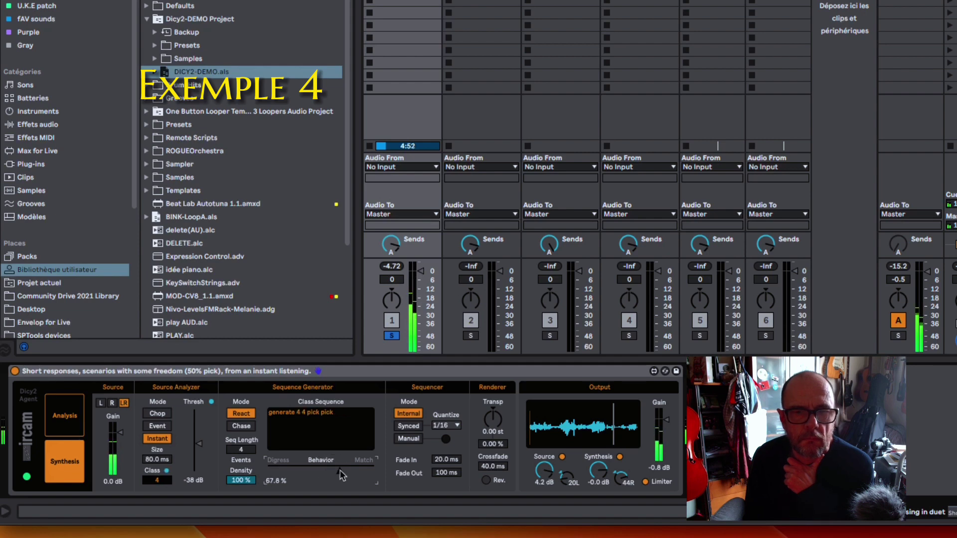